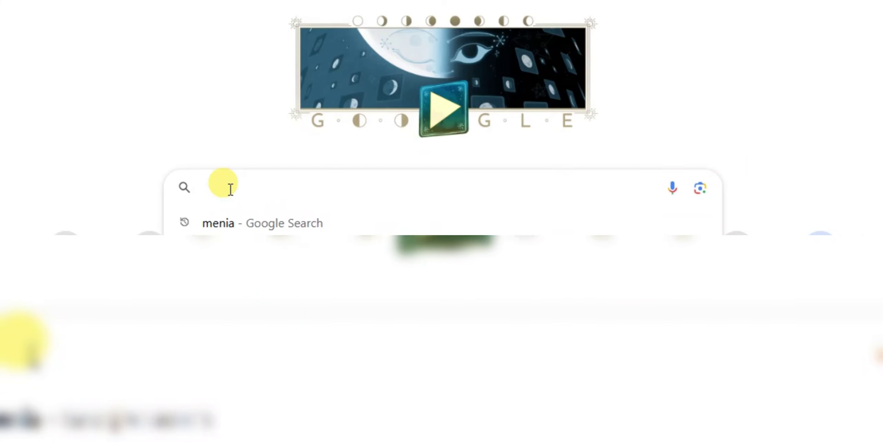
- Search Google for "Ads Dog" and open the AdsDog website at adsdog.ai
{"action": "type", "text": "Ads"}
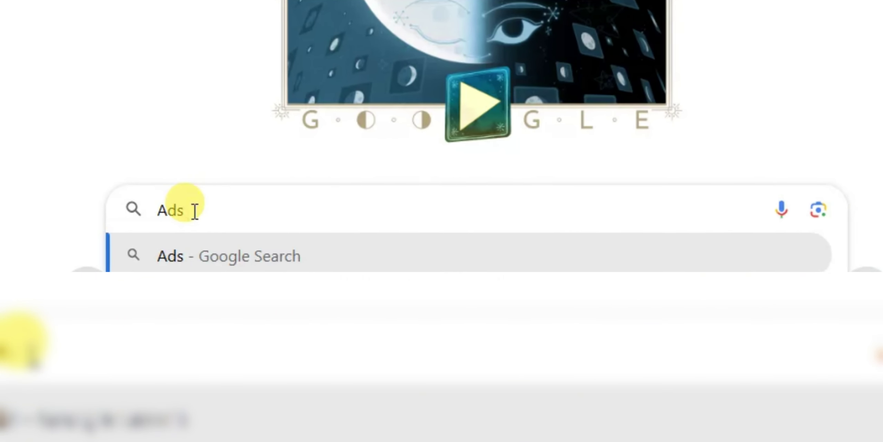
{"action": "type", "text": " G"}
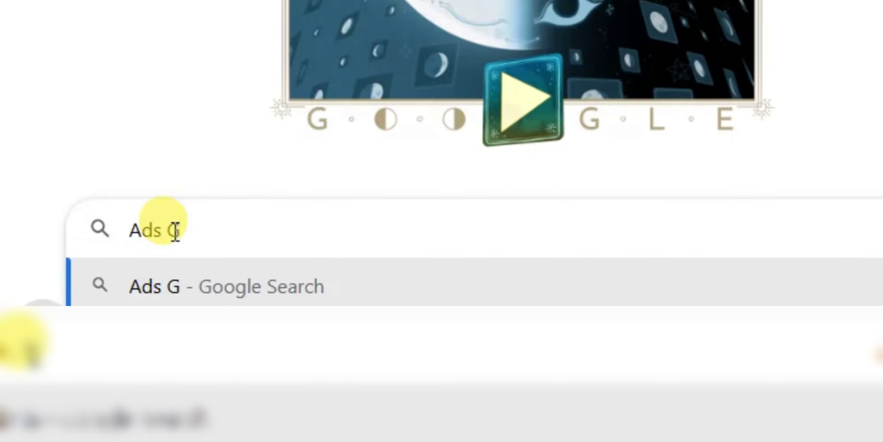
{"action": "key", "text": "BackSpace"}
{"action": "type", "text": "Dog"}
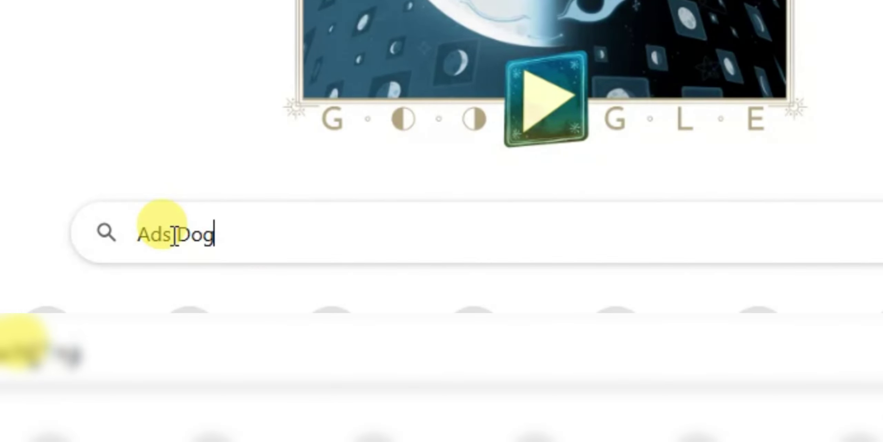
{"action": "key", "text": "Return"}
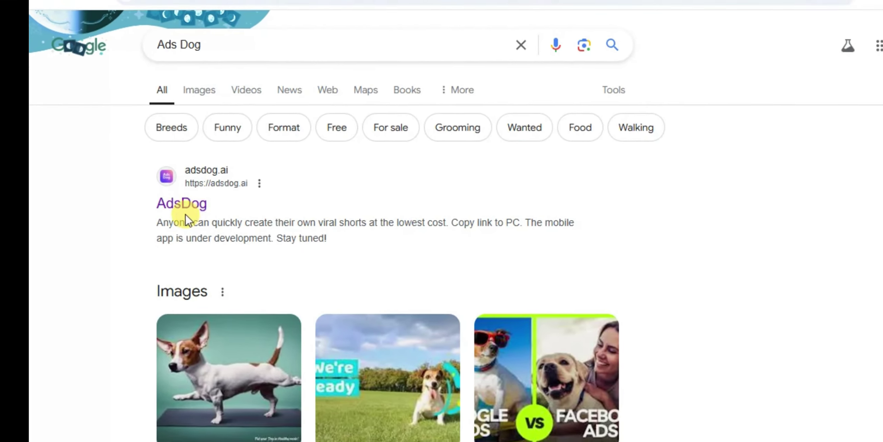
{"action": "left_click", "coordinate": [179, 206]}
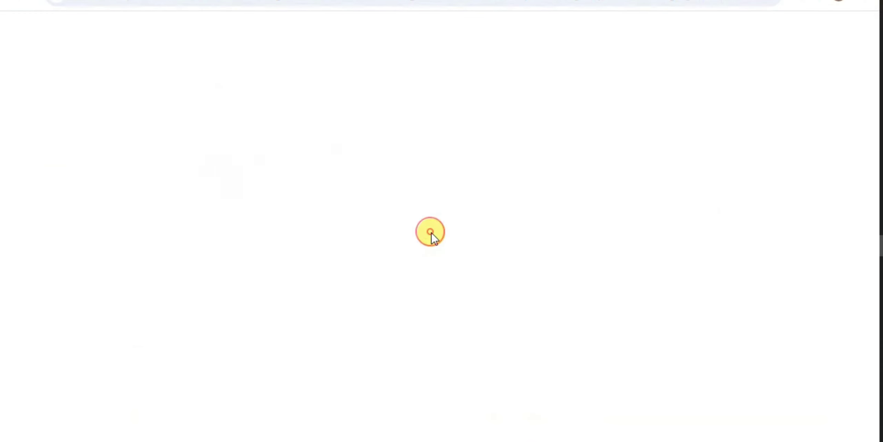
- Copy the web address of the Alibaba listing for the Christmas village set
{"action": "left_click", "coordinate": [436, 4]}
{"action": "right_click", "coordinate": [436, 4]}
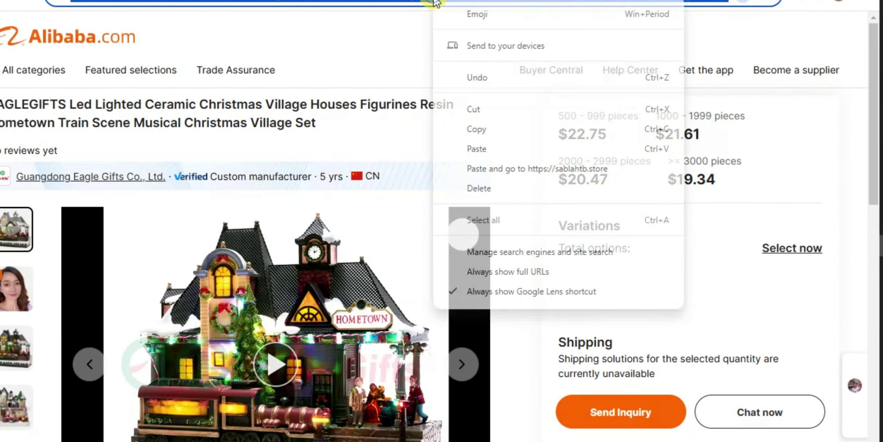
{"action": "left_click", "coordinate": [487, 130]}
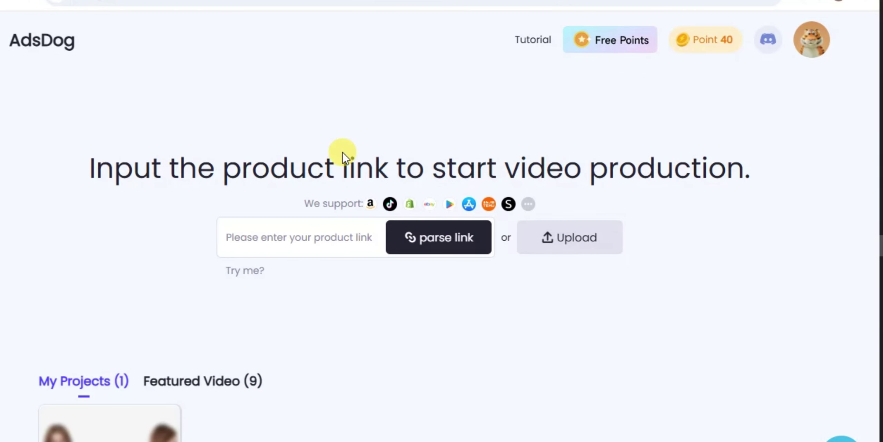
- Paste the copied product link into AdsDog and parse it
{"action": "left_click", "coordinate": [250, 248]}
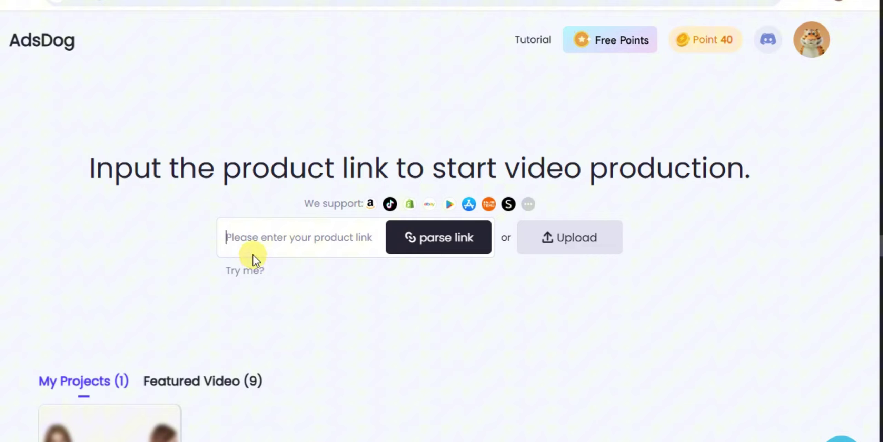
{"action": "right_click", "coordinate": [238, 230]}
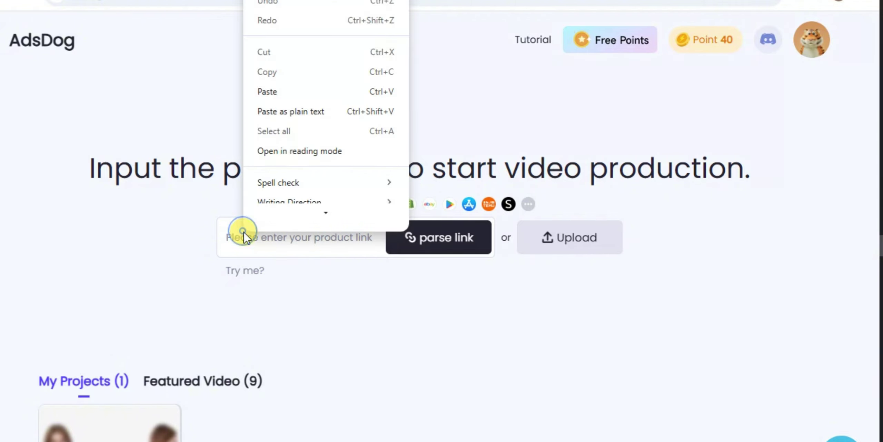
{"action": "left_click", "coordinate": [299, 103]}
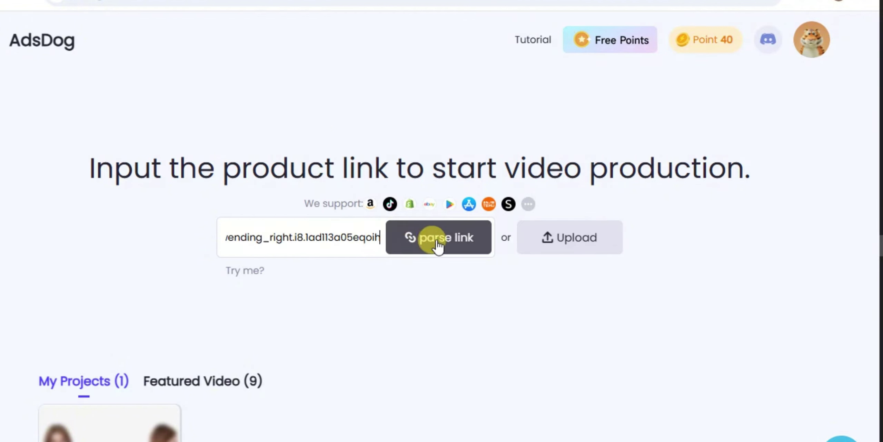
{"action": "left_click", "coordinate": [455, 246]}
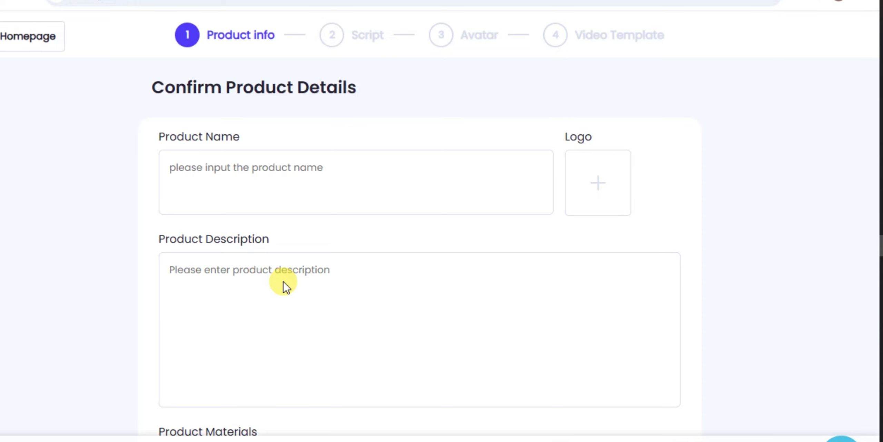
{"action": "left_click", "coordinate": [676, 199]}
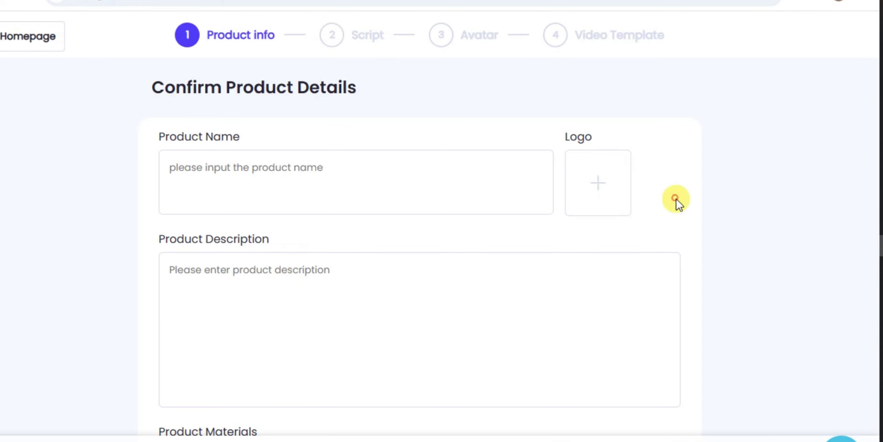
{"action": "scroll", "coordinate": [675, 198], "scroll_direction": "down", "scroll_amount": 1}
{"action": "scroll", "coordinate": [675, 198], "scroll_direction": "up", "scroll_amount": 1}
{"action": "left_click", "coordinate": [408, 190]}
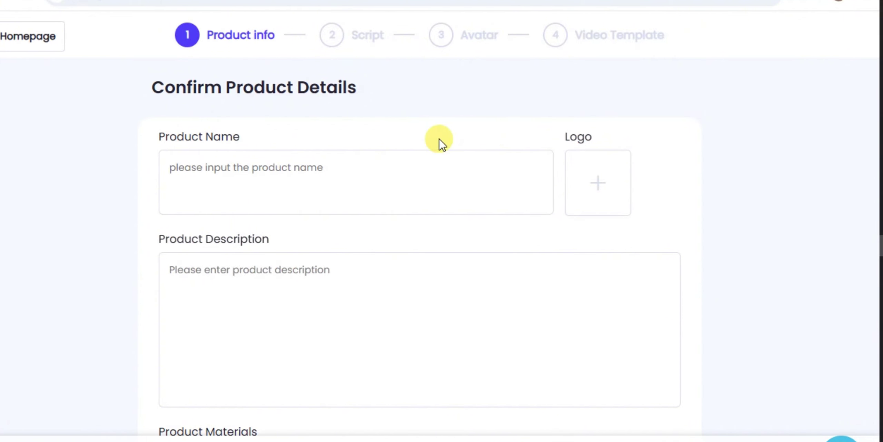
- Copy the full product title from the Alibaba listing and paste it as the product name in AdsDog
{"action": "key", "text": "ctrl+Tab"}
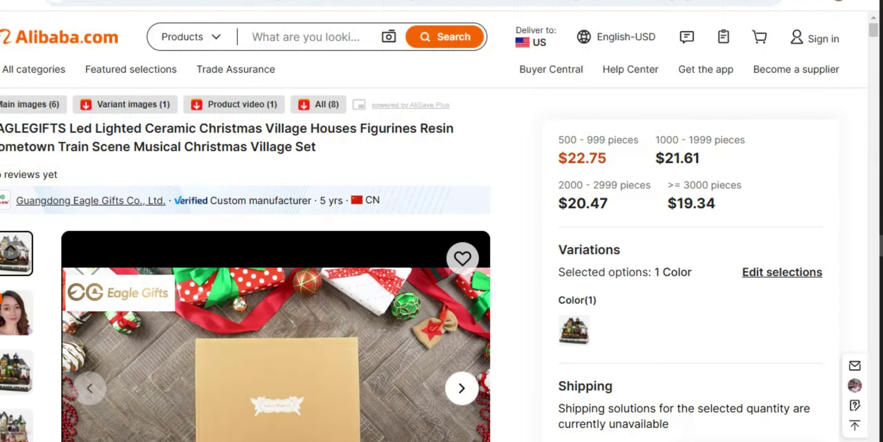
{"action": "left_click", "coordinate": [262, 1]}
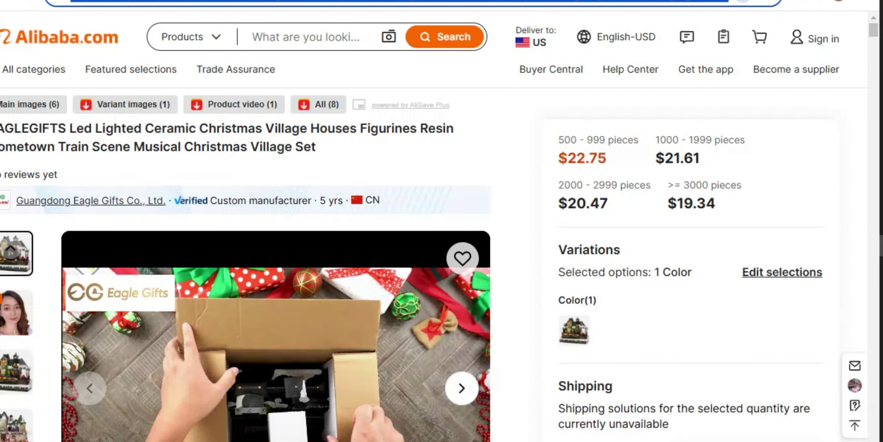
{"action": "triple_click", "coordinate": [76, 145]}
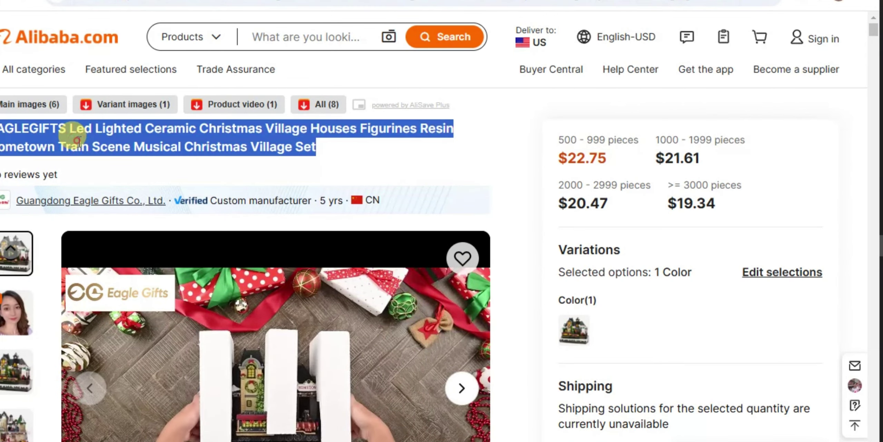
{"action": "right_click", "coordinate": [79, 146]}
{"action": "left_click", "coordinate": [108, 159]}
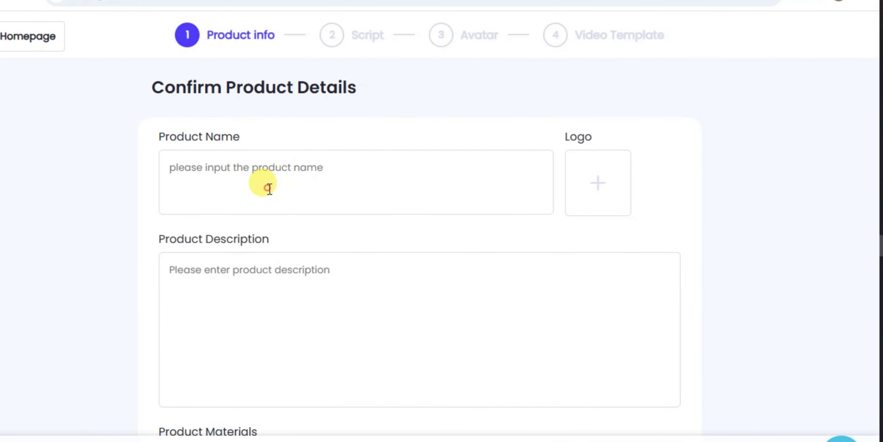
{"action": "right_click", "coordinate": [261, 188]}
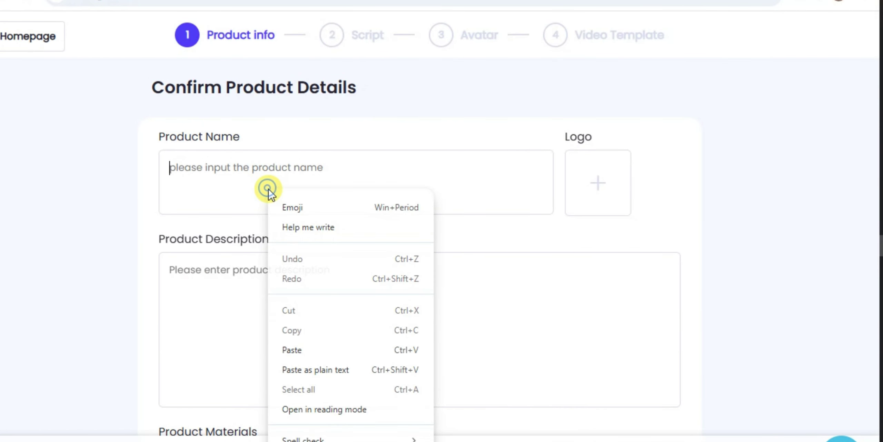
{"action": "left_click", "coordinate": [293, 348]}
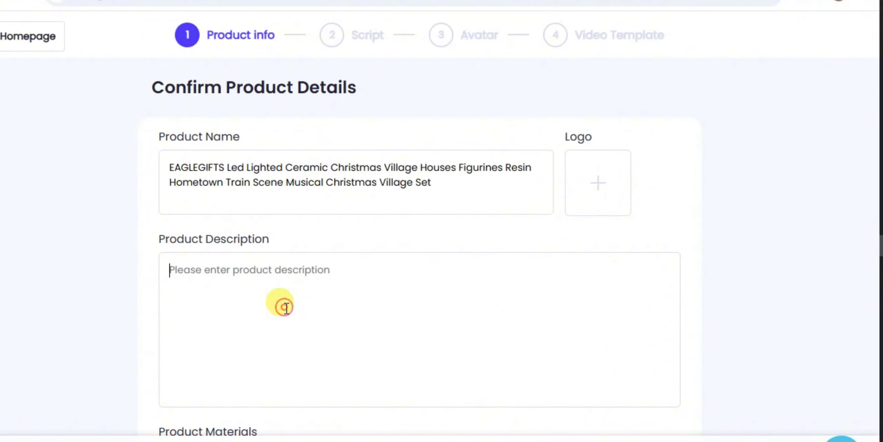
{"action": "scroll", "coordinate": [658, 155], "scroll_direction": "down", "scroll_amount": 2}
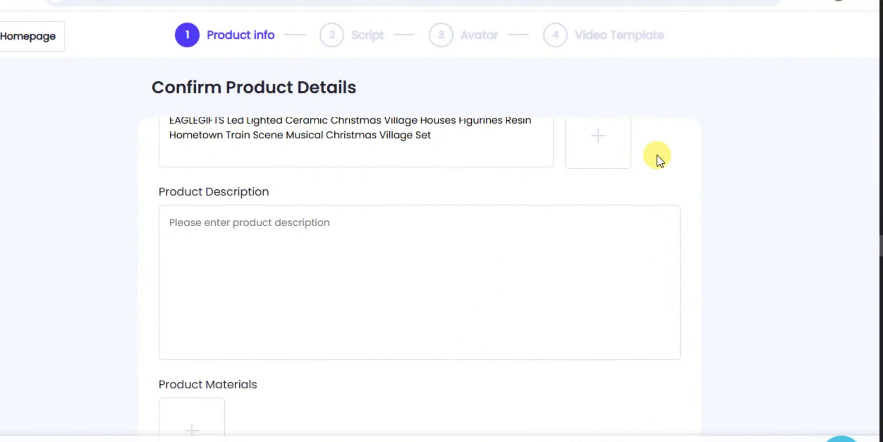
{"action": "scroll", "coordinate": [658, 155], "scroll_direction": "down", "scroll_amount": 5}
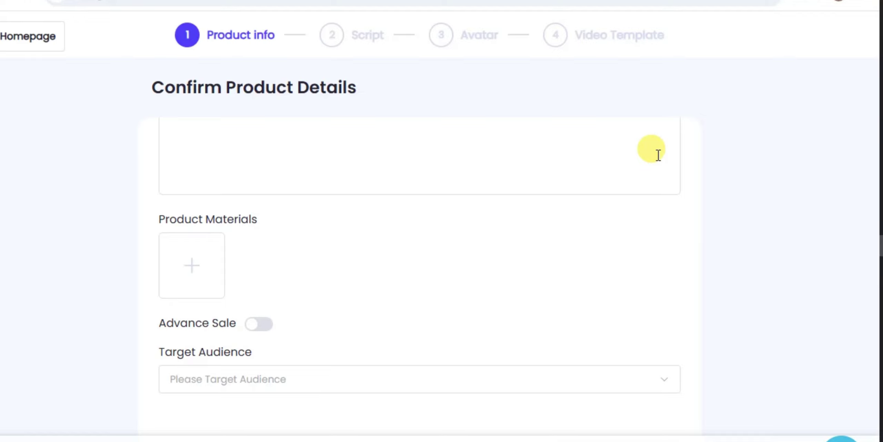
{"action": "scroll", "coordinate": [659, 155], "scroll_direction": "up", "scroll_amount": 6}
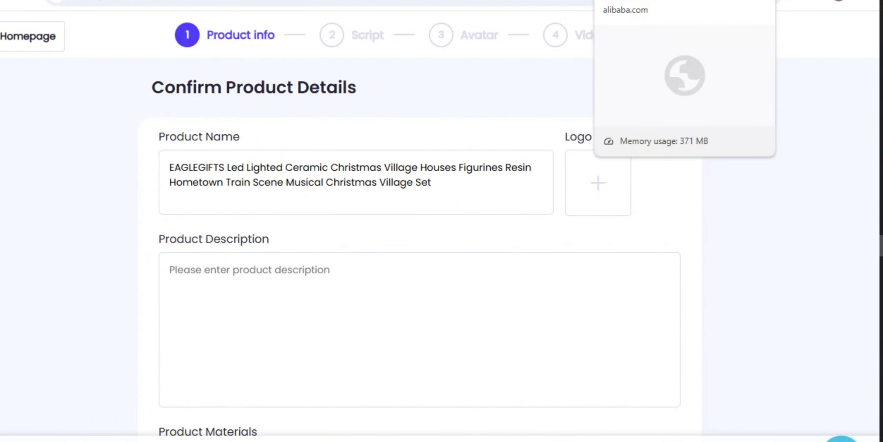
- Switch to the Alibaba listing, save the Santa's workshop image, and download the listing's main images with AliSave Plus
{"action": "left_click", "coordinate": [510, 0]}
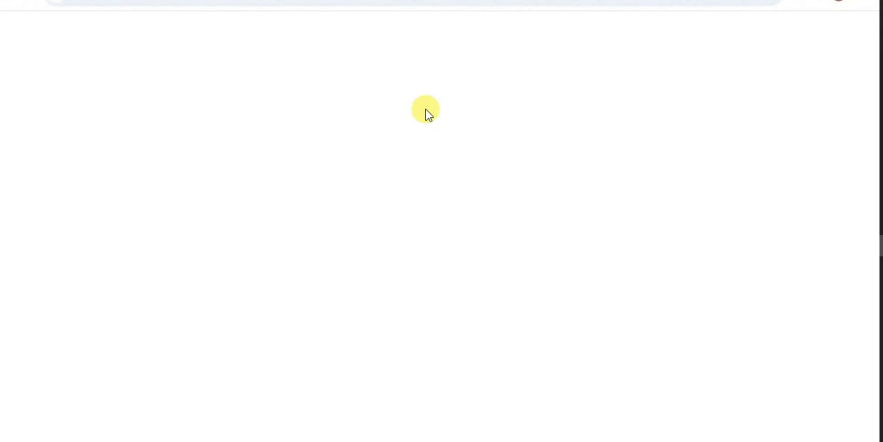
{"action": "left_click", "coordinate": [369, 163]}
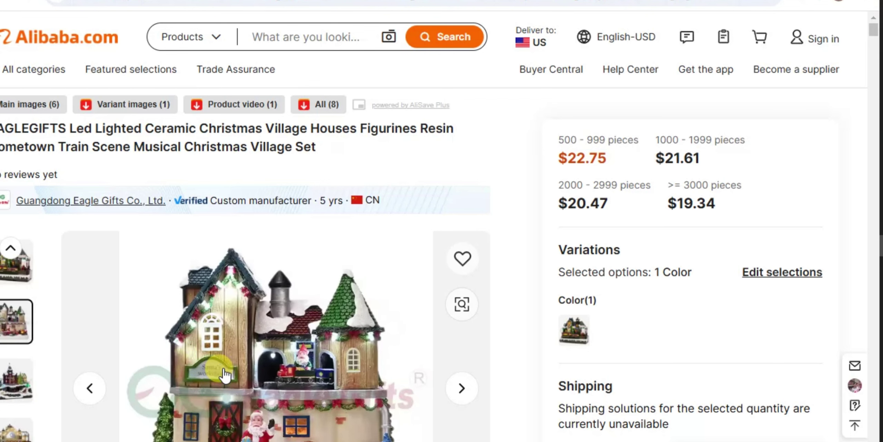
{"action": "right_click", "coordinate": [224, 370]}
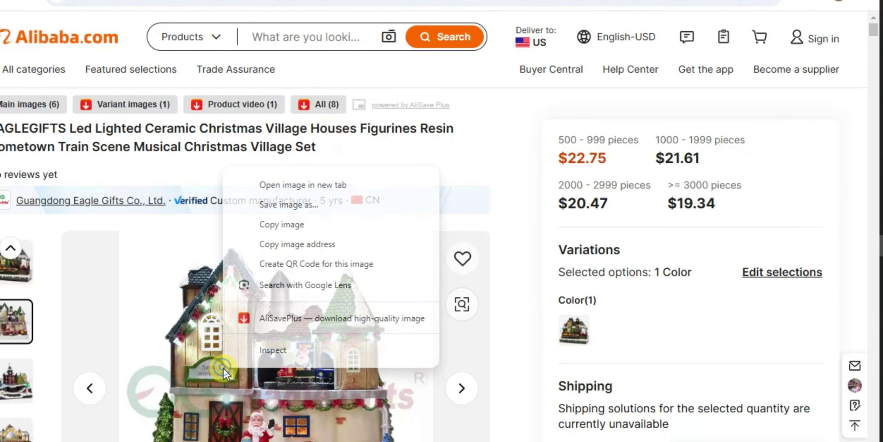
{"action": "left_click", "coordinate": [291, 205]}
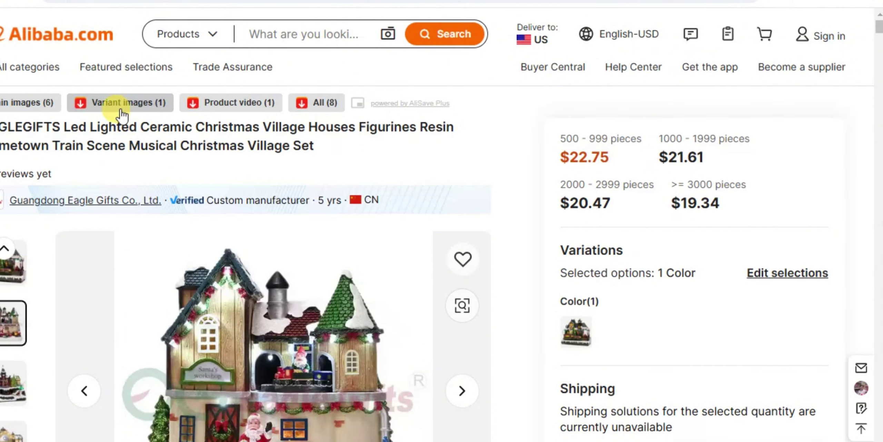
{"action": "left_click", "coordinate": [37, 105]}
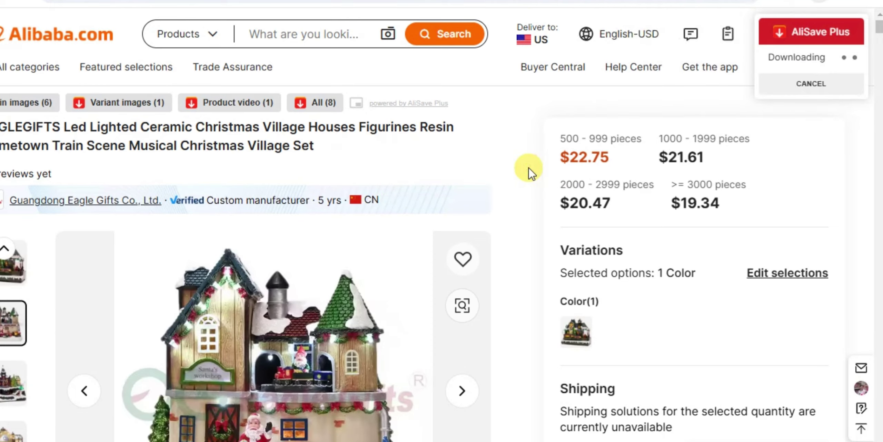
- Look through the Alibaba listing's attributes, reviews and supplier descriptions for product description text, dismissing the live promotion video
{"action": "scroll", "coordinate": [529, 173], "scroll_direction": "down", "scroll_amount": 1}
{"action": "scroll", "coordinate": [529, 172], "scroll_direction": "down", "scroll_amount": 15}
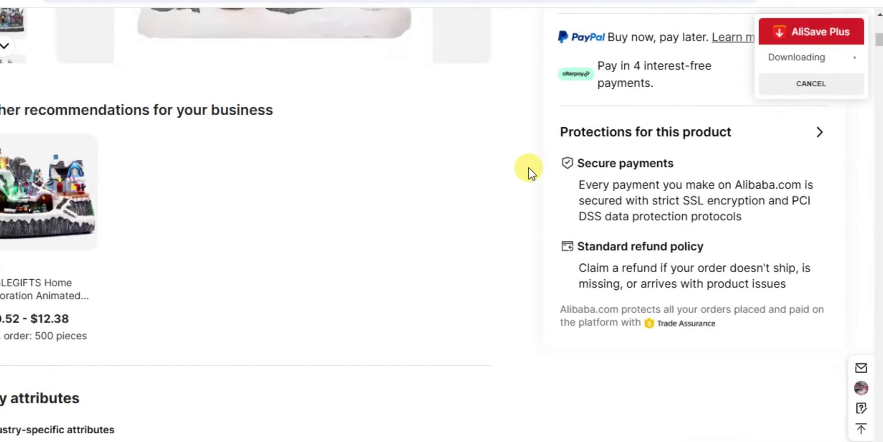
{"action": "scroll", "coordinate": [529, 173], "scroll_direction": "down", "scroll_amount": 15}
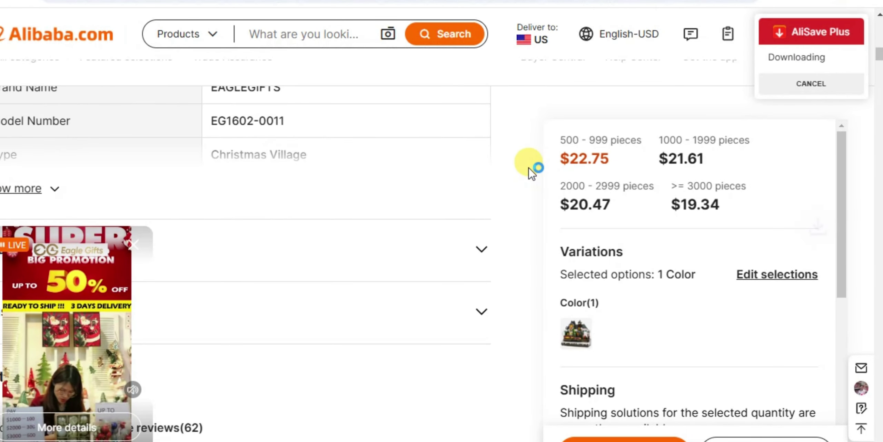
{"action": "left_click", "coordinate": [134, 246]}
{"action": "scroll", "coordinate": [243, 235], "scroll_direction": "down", "scroll_amount": 10}
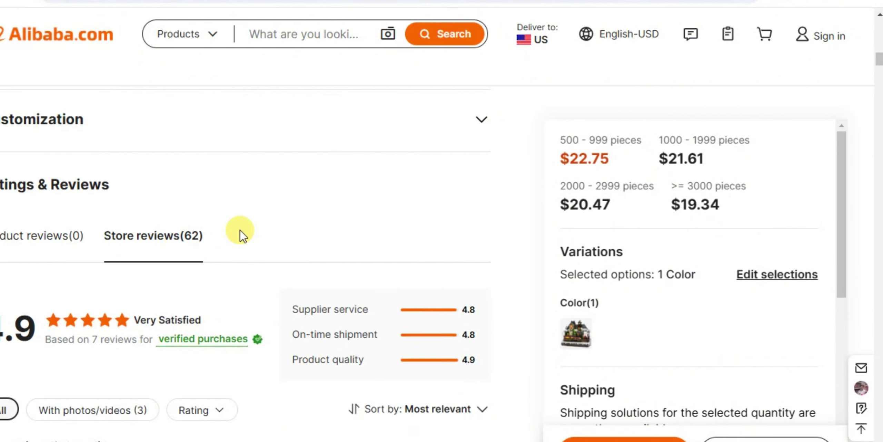
{"action": "scroll", "coordinate": [244, 235], "scroll_direction": "down", "scroll_amount": 10}
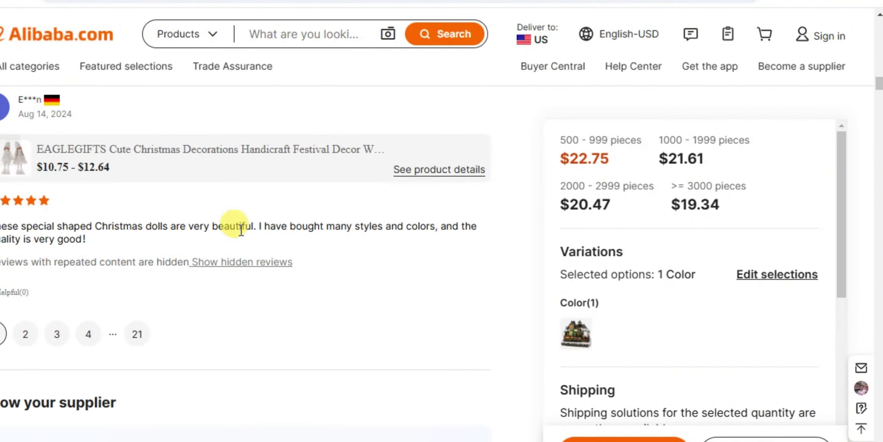
{"action": "scroll", "coordinate": [242, 234], "scroll_direction": "up", "scroll_amount": 5}
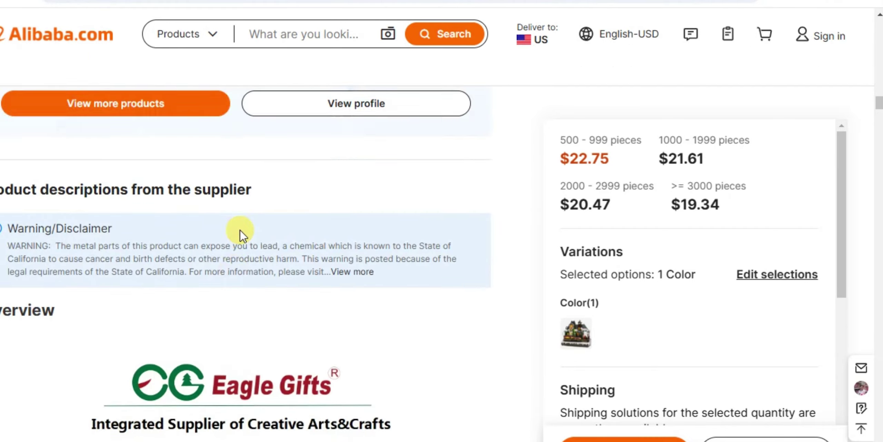
{"action": "scroll", "coordinate": [240, 231], "scroll_direction": "up", "scroll_amount": 10}
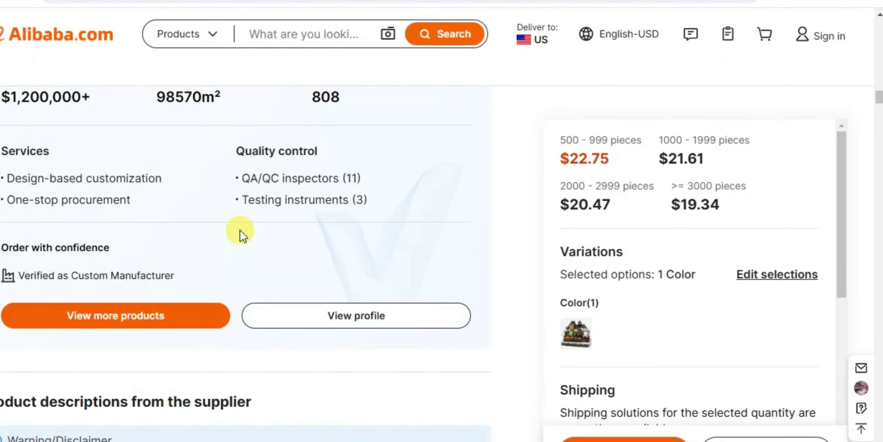
{"action": "scroll", "coordinate": [241, 231], "scroll_direction": "up", "scroll_amount": 5}
{"action": "scroll", "coordinate": [241, 231], "scroll_direction": "down", "scroll_amount": 10}
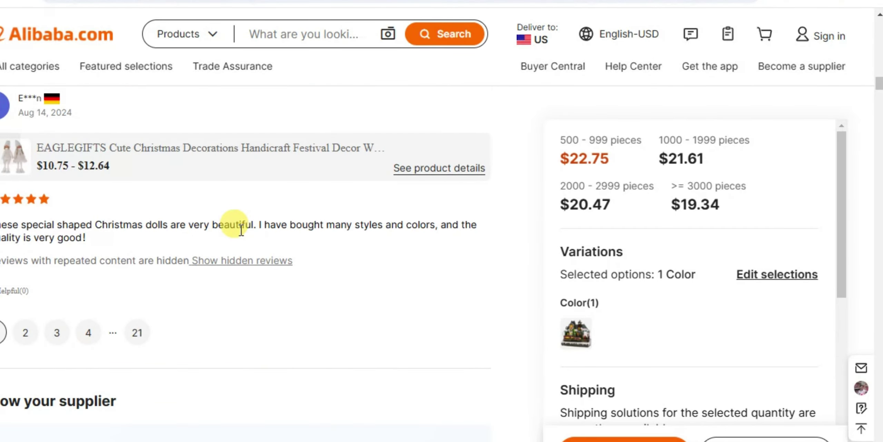
{"action": "scroll", "coordinate": [240, 230], "scroll_direction": "down", "scroll_amount": 15}
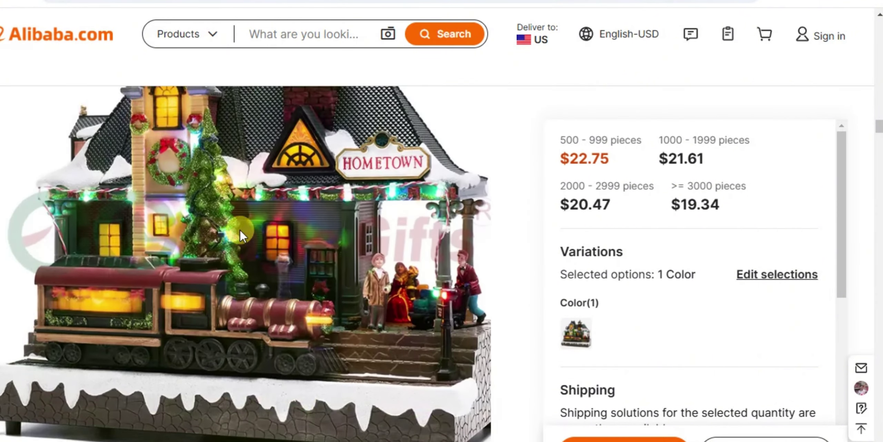
{"action": "scroll", "coordinate": [240, 231], "scroll_direction": "down", "scroll_amount": 15}
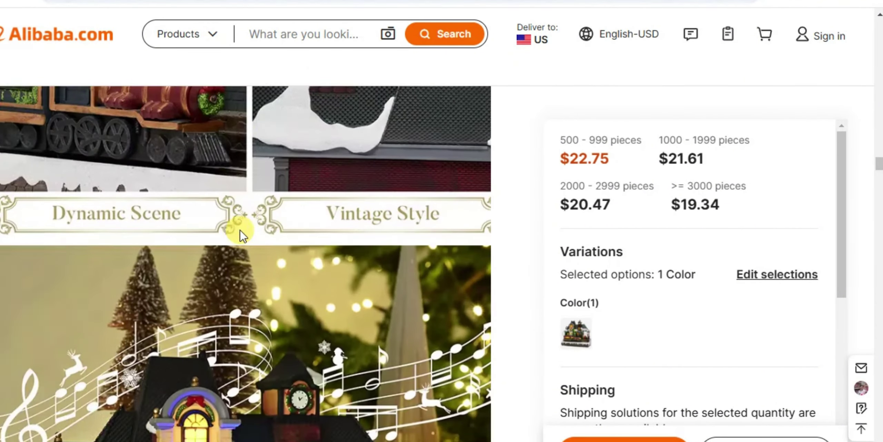
{"action": "scroll", "coordinate": [241, 229], "scroll_direction": "down", "scroll_amount": 10}
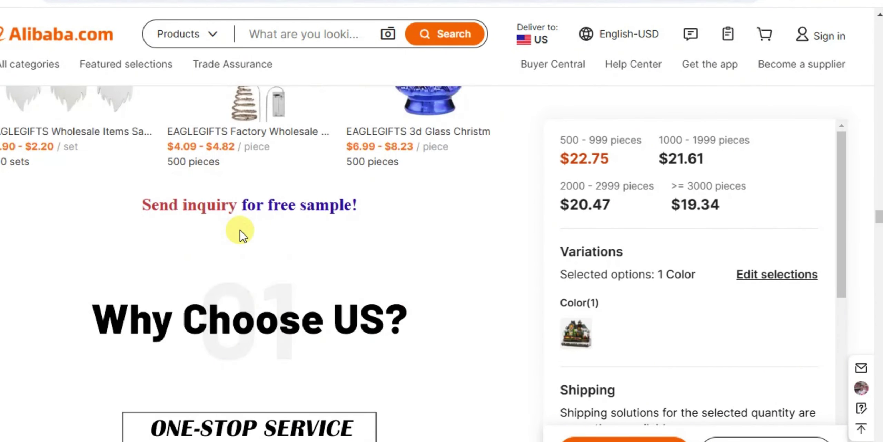
{"action": "scroll", "coordinate": [240, 229], "scroll_direction": "down", "scroll_amount": 5}
{"action": "scroll", "coordinate": [240, 229], "scroll_direction": "down", "scroll_amount": 15}
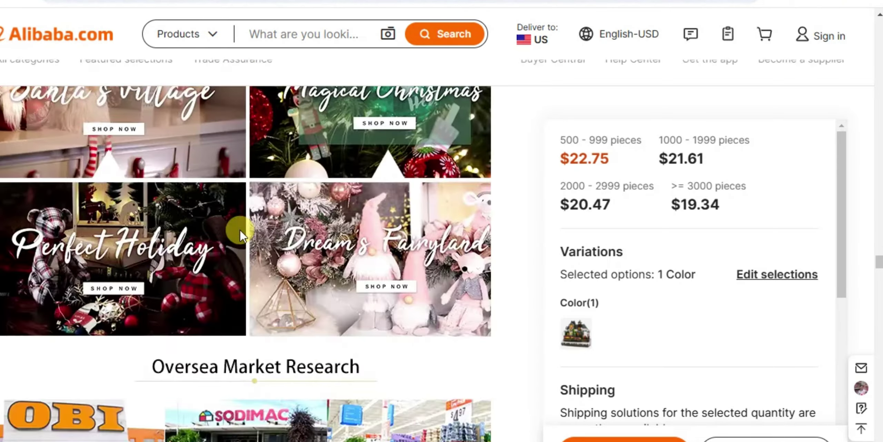
{"action": "scroll", "coordinate": [240, 229], "scroll_direction": "down", "scroll_amount": 15}
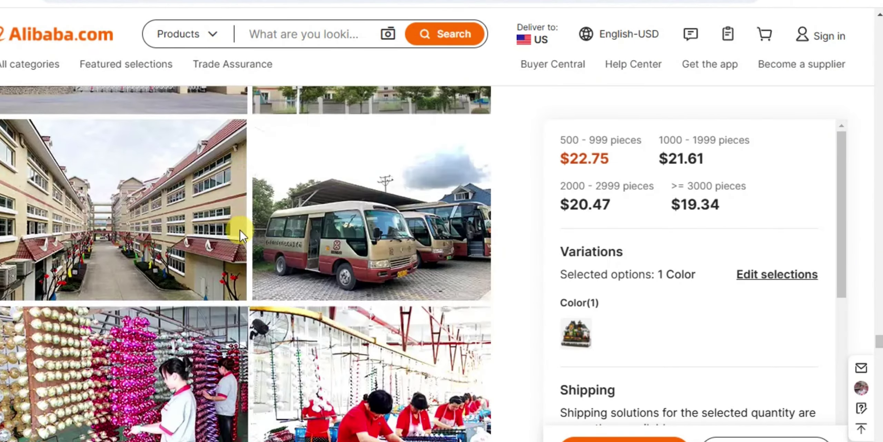
{"action": "scroll", "coordinate": [243, 236], "scroll_direction": "down", "scroll_amount": 15}
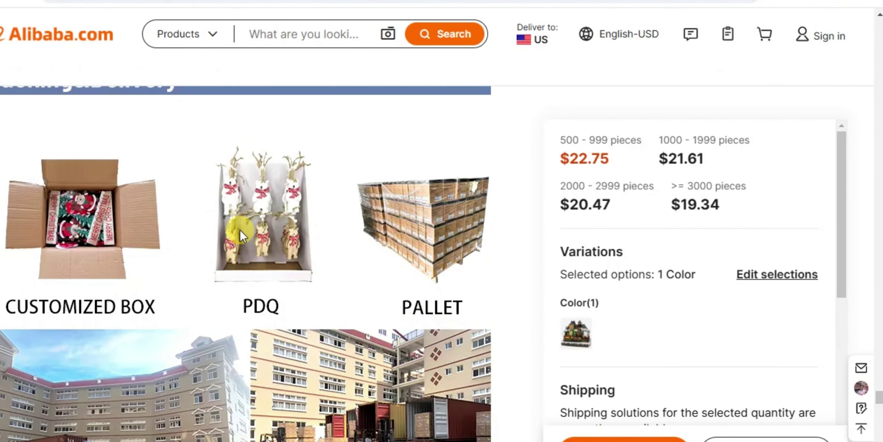
{"action": "scroll", "coordinate": [240, 229], "scroll_direction": "down", "scroll_amount": 10}
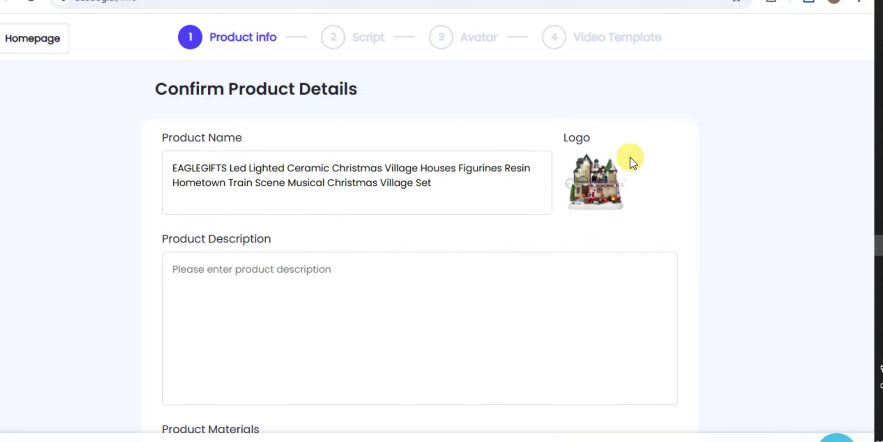
- Return to AdsDog's product details and copy the full product name of the Christmas village set
{"action": "scroll", "coordinate": [648, 198], "scroll_direction": "down", "scroll_amount": 2}
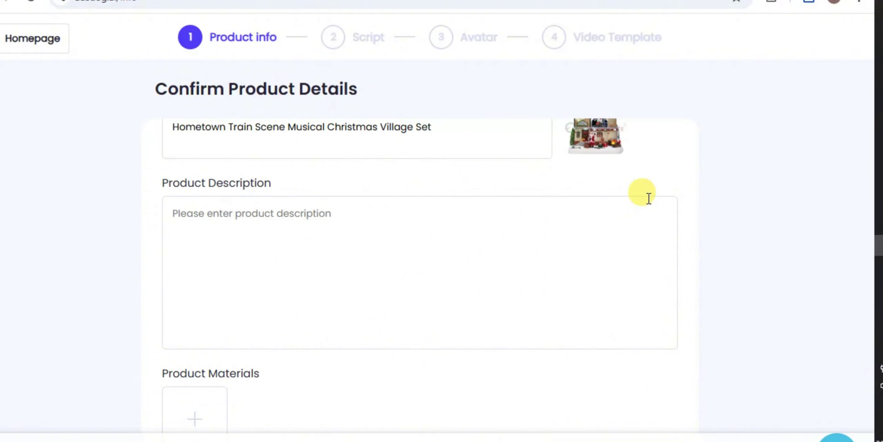
{"action": "scroll", "coordinate": [649, 199], "scroll_direction": "up", "scroll_amount": 1}
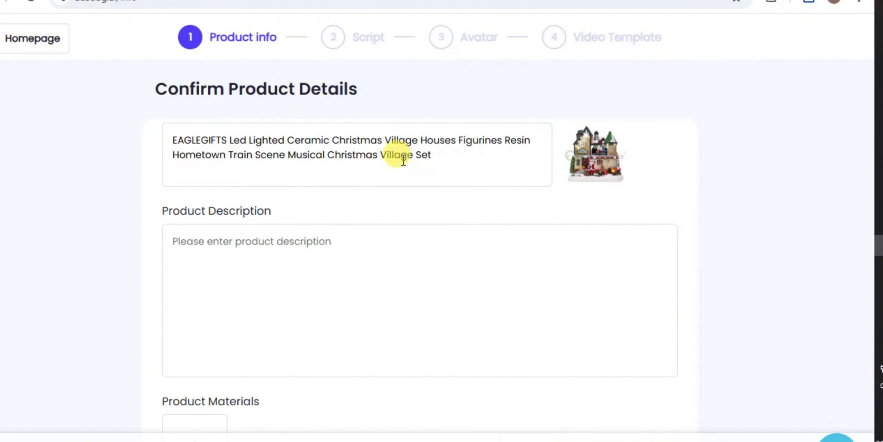
{"action": "triple_click", "coordinate": [390, 151]}
{"action": "right_click", "coordinate": [390, 152]}
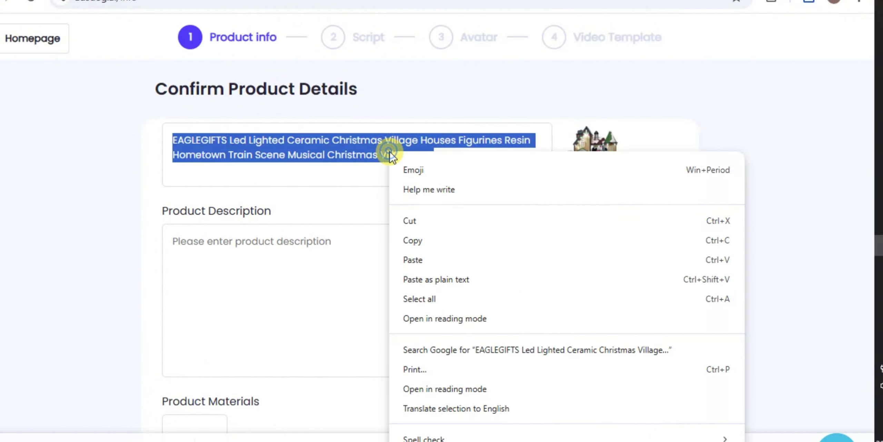
{"action": "left_click", "coordinate": [451, 238]}
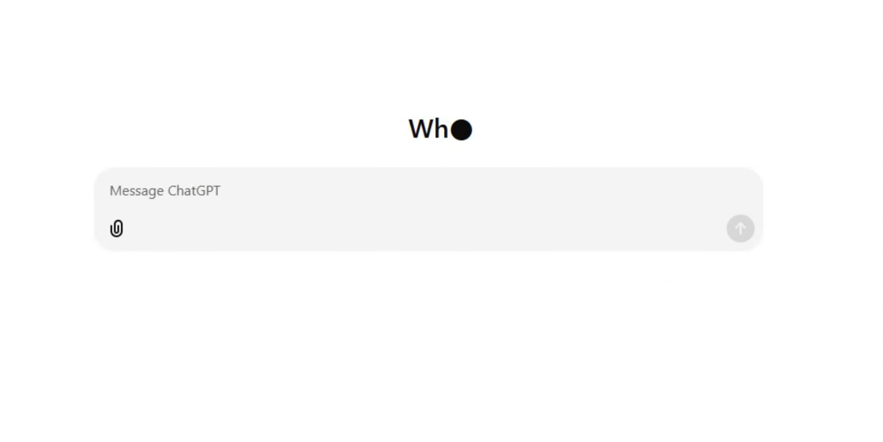
- Switch to ChatGPT and submit the prompt "write me a product discription for this" followed by an opening quotation mark and the copied product name
{"action": "type", "text": "write "}
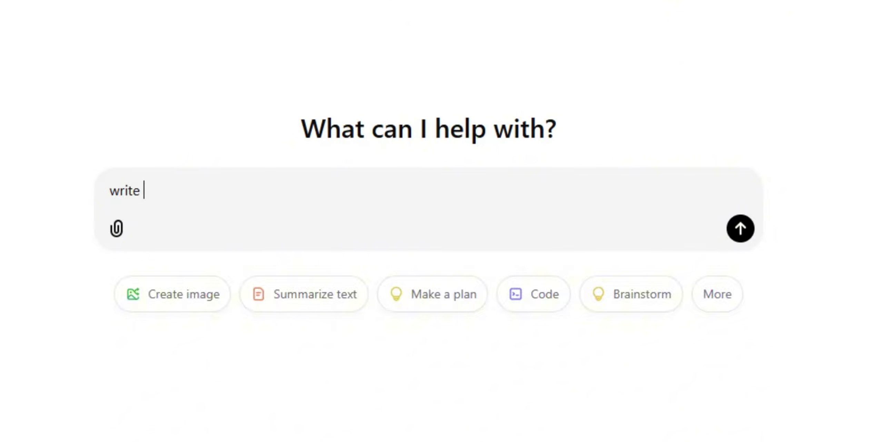
{"action": "type", "text": "me"}
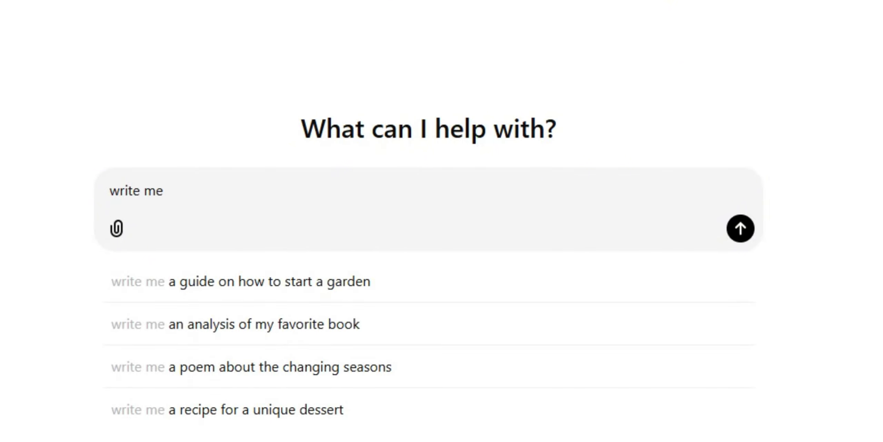
{"action": "type", "text": " a p"}
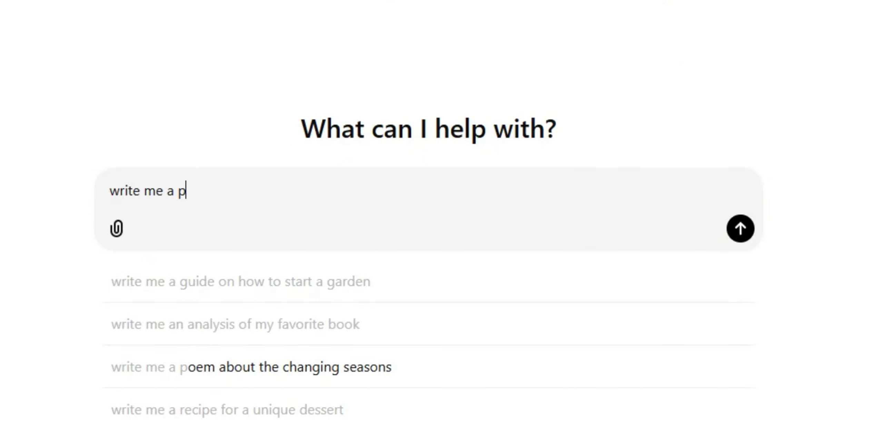
{"action": "type", "text": "rodu"}
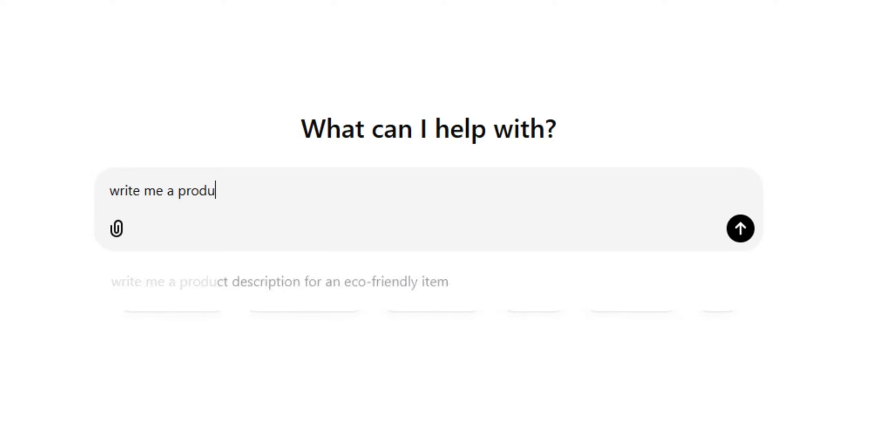
{"action": "type", "text": "ct discription for this \""}
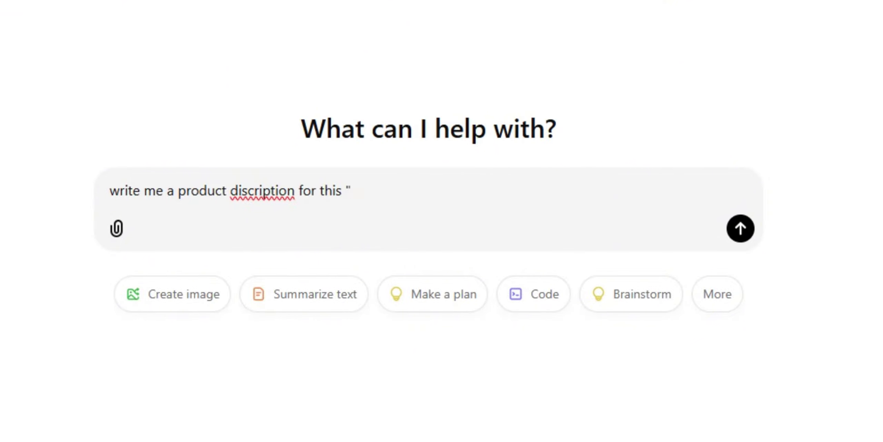
{"action": "key", "text": "ctrl+v"}
{"action": "key", "text": "Return"}
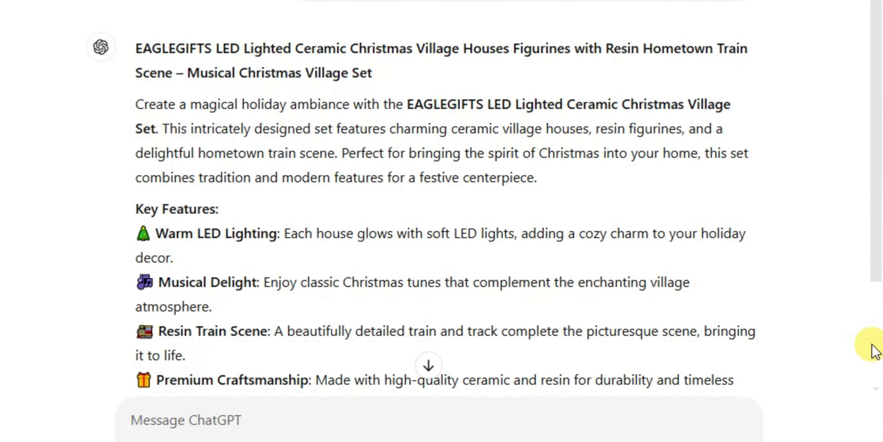
- Review ChatGPT's product description through to its end and copy the whole response
{"action": "scroll", "coordinate": [873, 345], "scroll_direction": "down", "scroll_amount": 5}
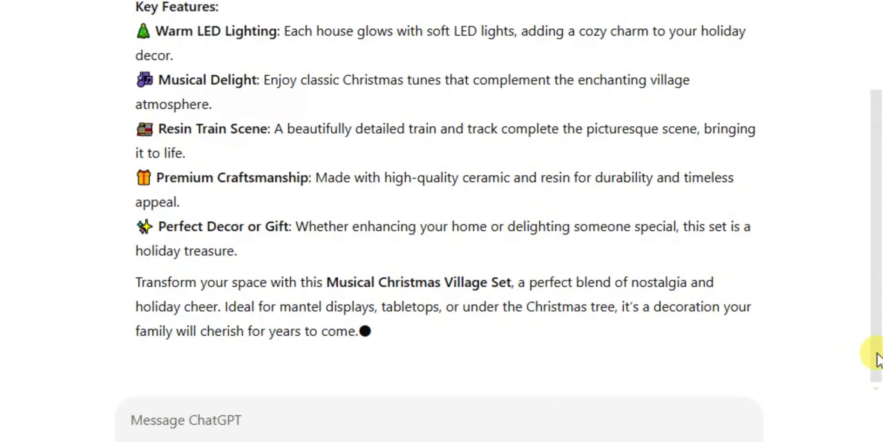
{"action": "left_click", "coordinate": [876, 386]}
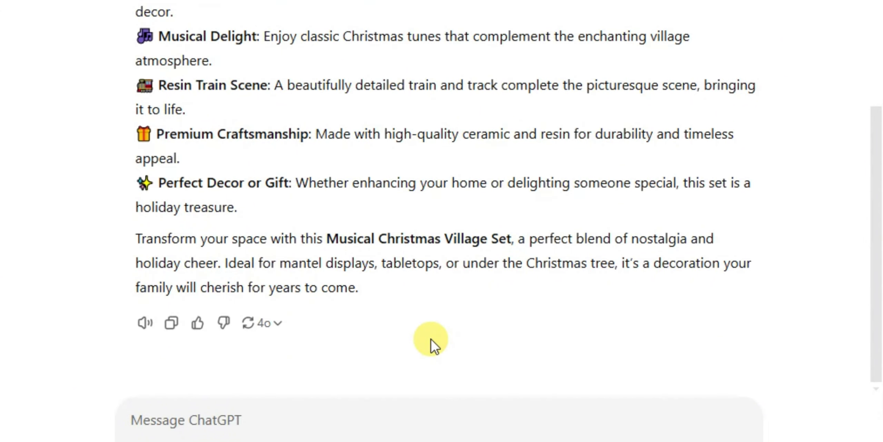
{"action": "left_click", "coordinate": [172, 322]}
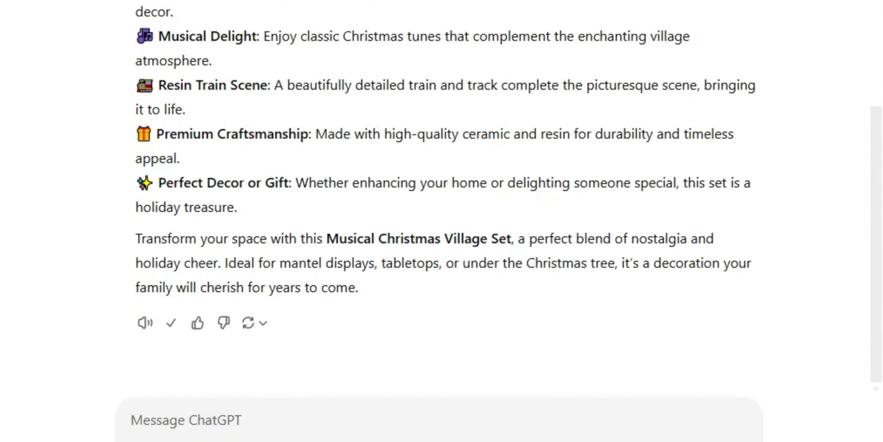